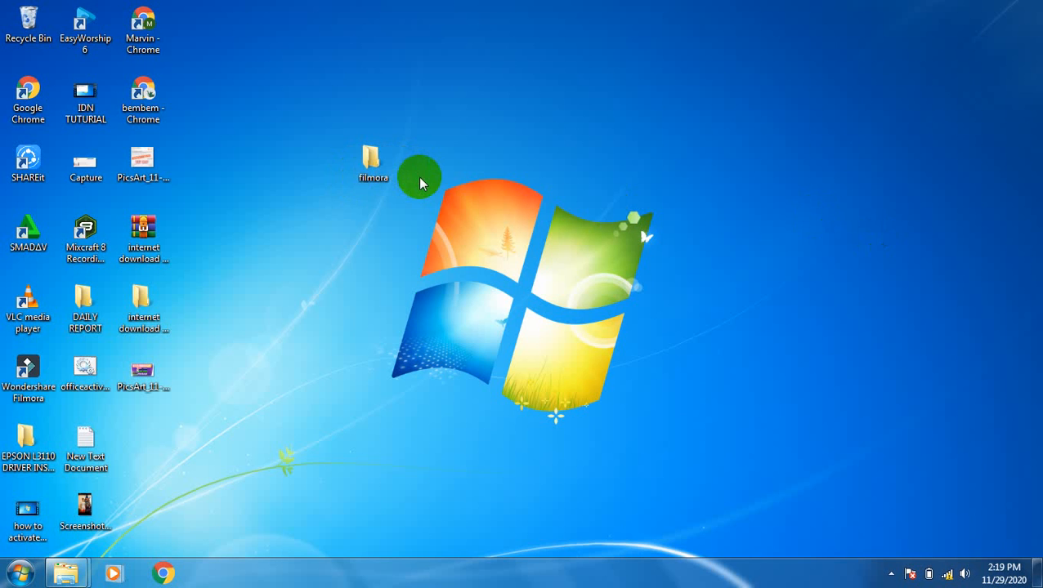
Step: Look inside the filmora folder on the desktop, then close it
{"action": "left_click", "coordinate": [376, 167]}
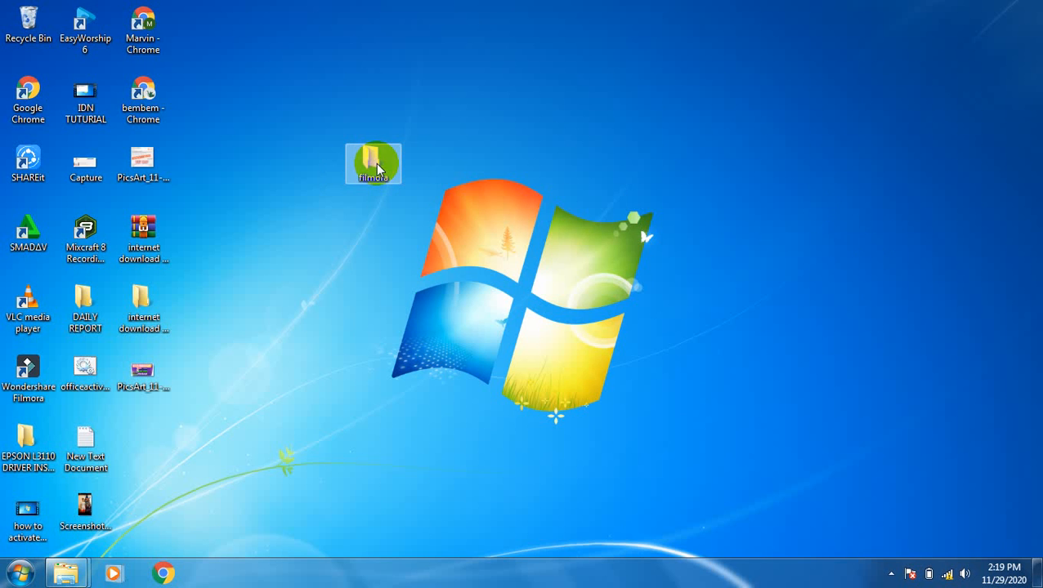
{"action": "double_click", "coordinate": [375, 165]}
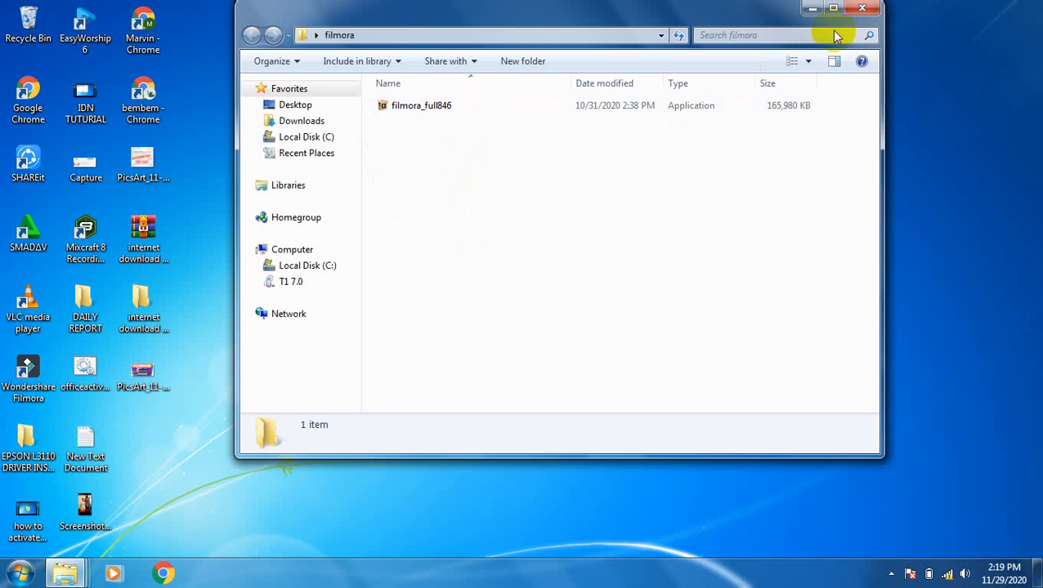
{"action": "left_click", "coordinate": [865, 10]}
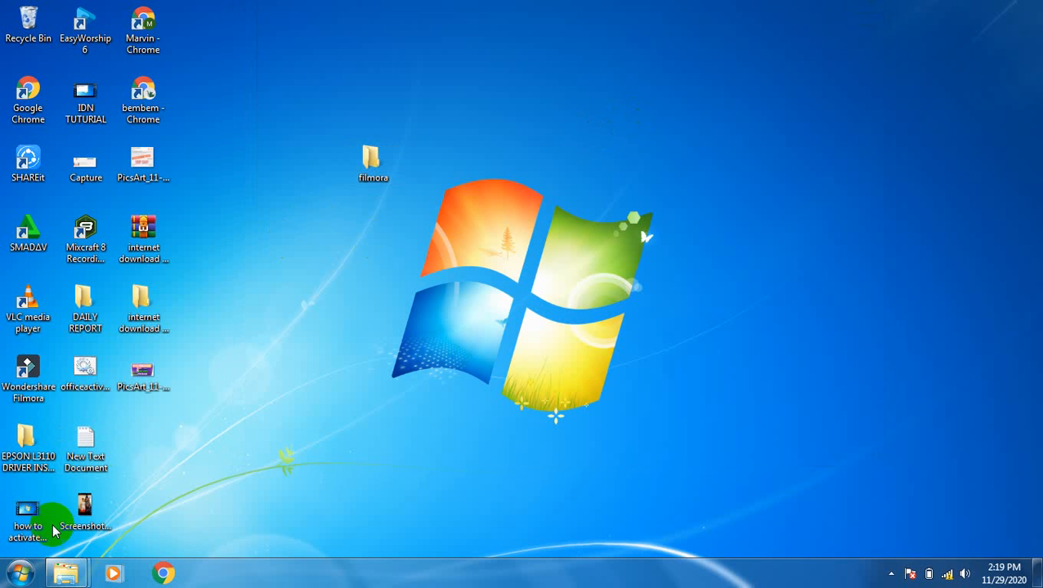
Step: Launch WinRAR by searching 'winraR' from the Start menu
{"action": "left_click", "coordinate": [19, 572]}
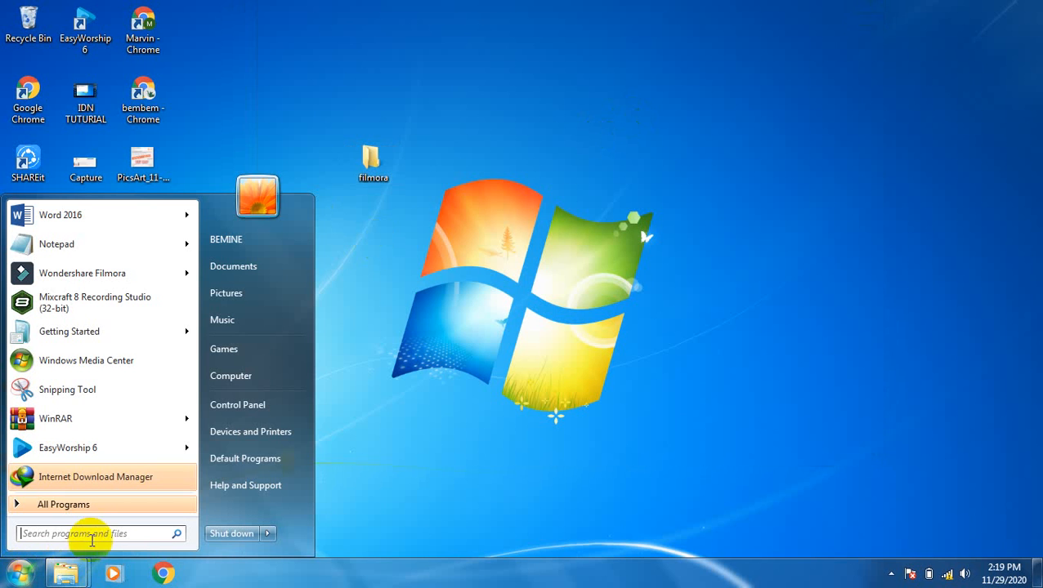
{"action": "left_click", "coordinate": [102, 532]}
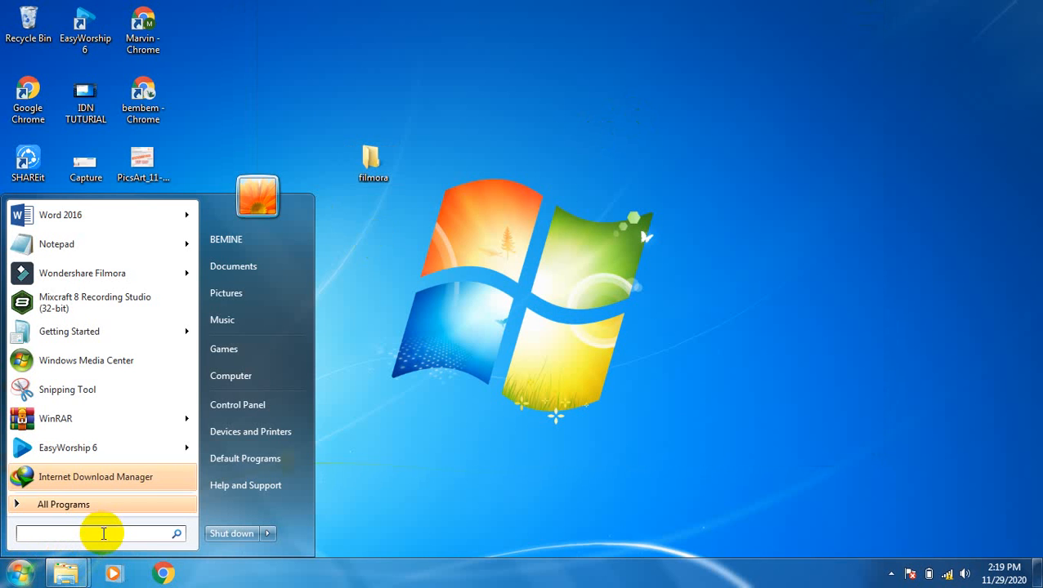
{"action": "type", "text": "winra"}
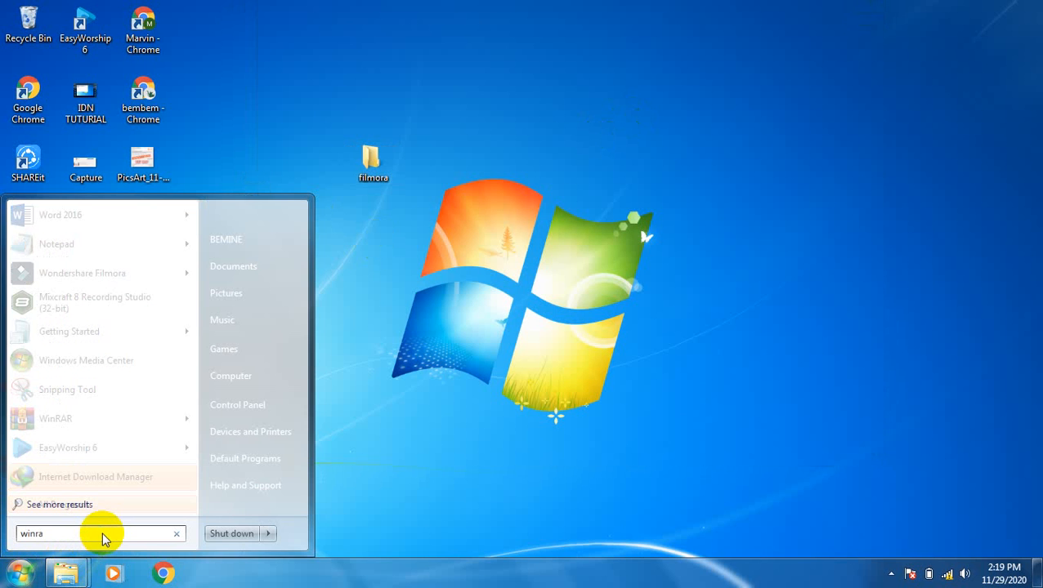
{"action": "type", "text": "R"}
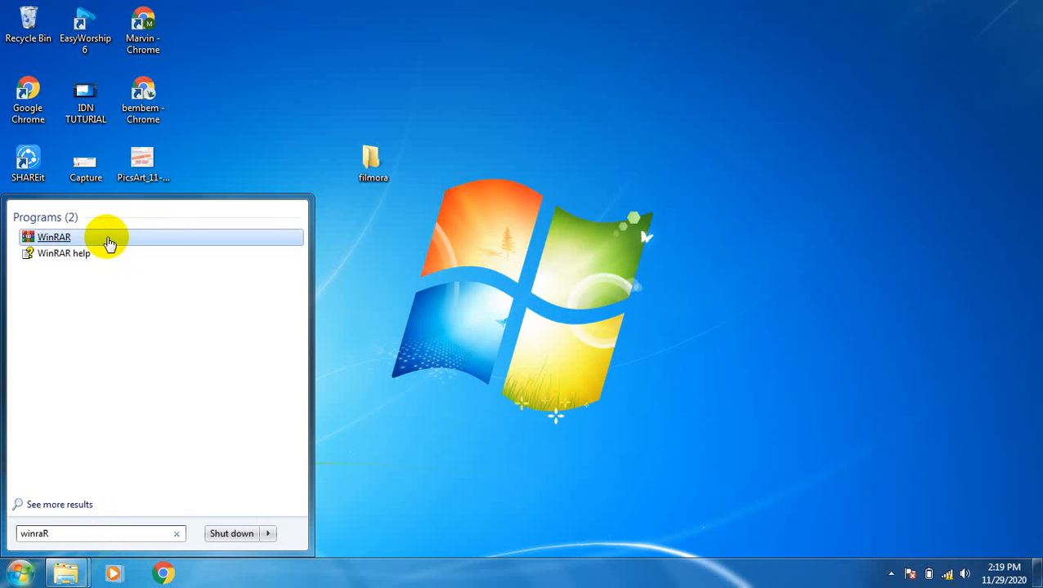
{"action": "left_click", "coordinate": [108, 240]}
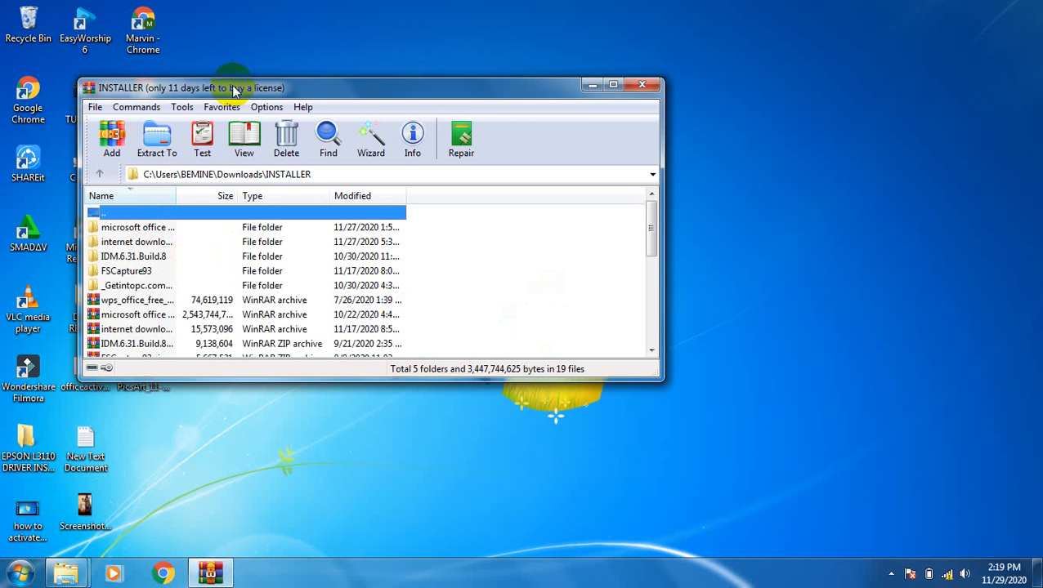
Step: Move the WinRAR window aside and go up from INSTALLER to the Users folder
{"action": "left_click_drag", "start_coordinate": [234, 89], "coordinate": [581, 103]}
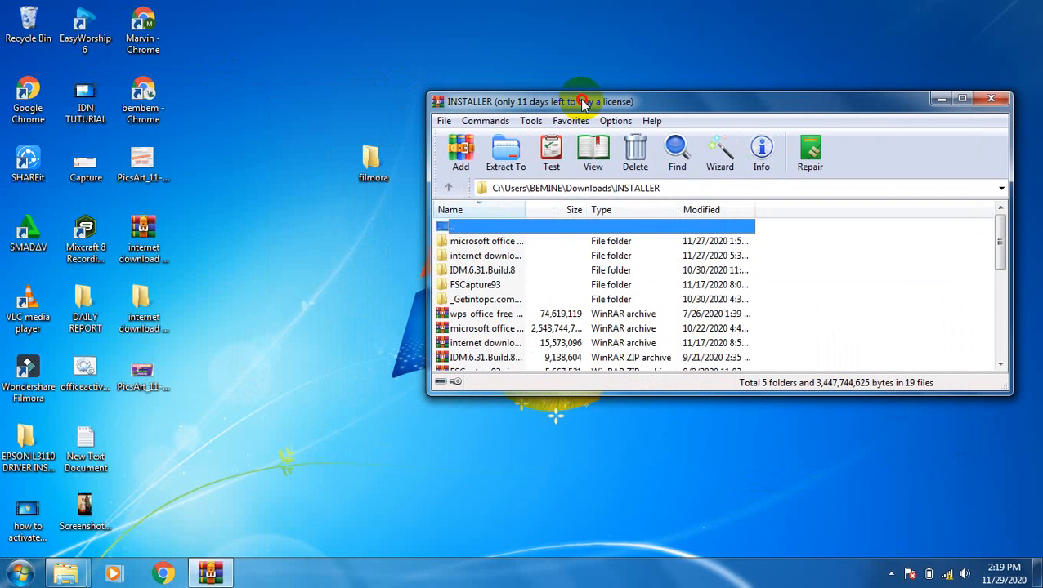
{"action": "left_click", "coordinate": [448, 188]}
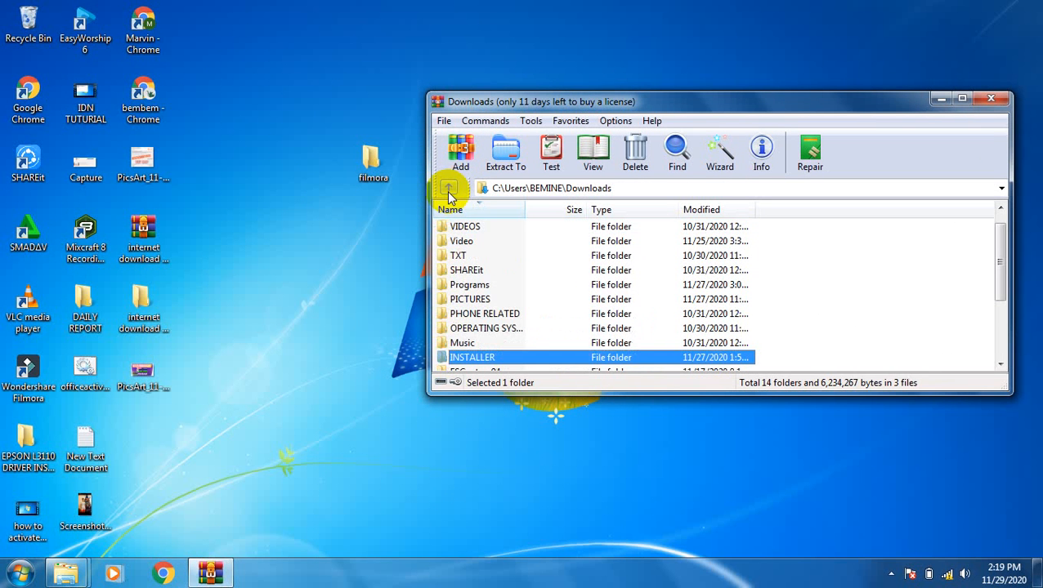
{"action": "left_click", "coordinate": [448, 190]}
{"action": "left_click", "coordinate": [448, 190]}
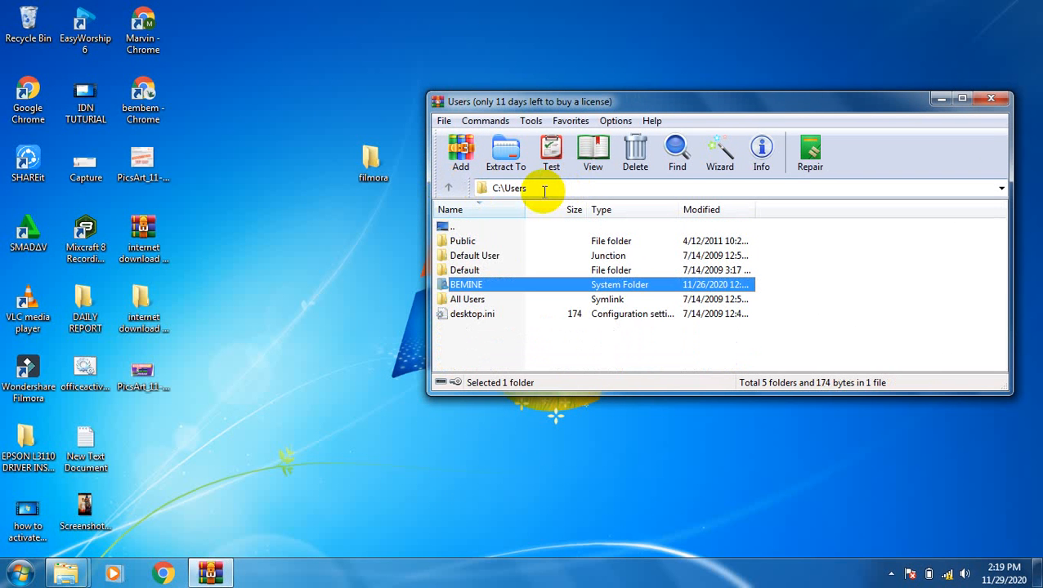
Step: Go to the Desktop folder via the address bar and select the filmora folder
{"action": "left_click", "coordinate": [543, 190]}
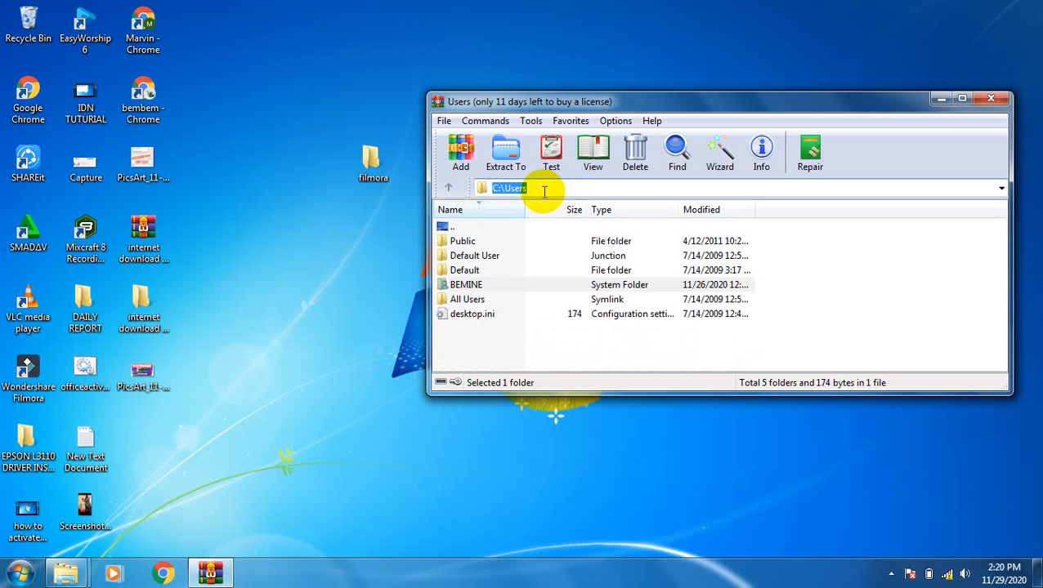
{"action": "type", "text": "DES"}
{"action": "key", "text": "BackSpace"}
{"action": "key", "text": "BackSpace"}
{"action": "type", "text": "esktop"}
{"action": "key", "text": "Return"}
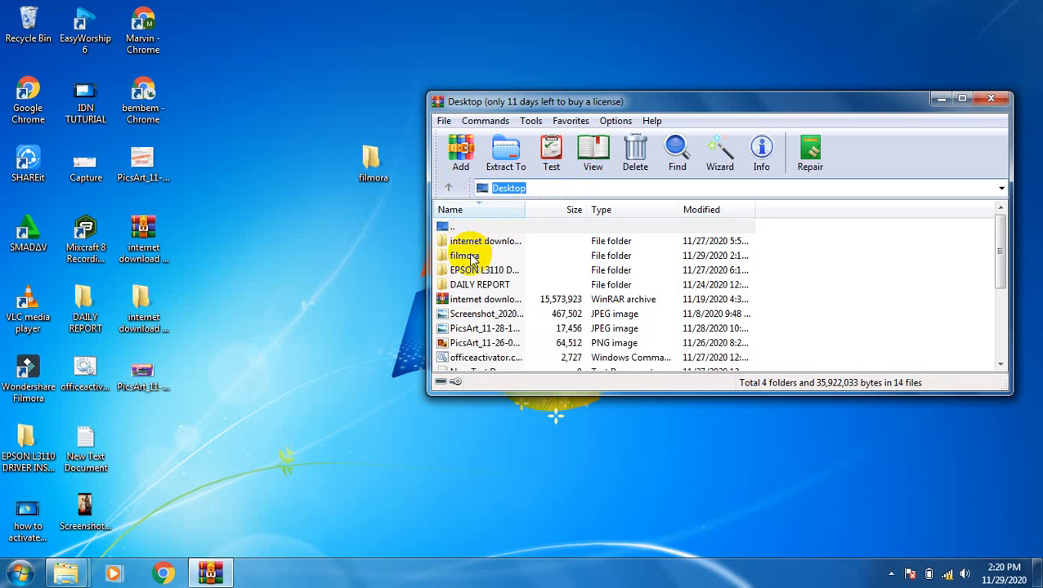
{"action": "left_click", "coordinate": [471, 258]}
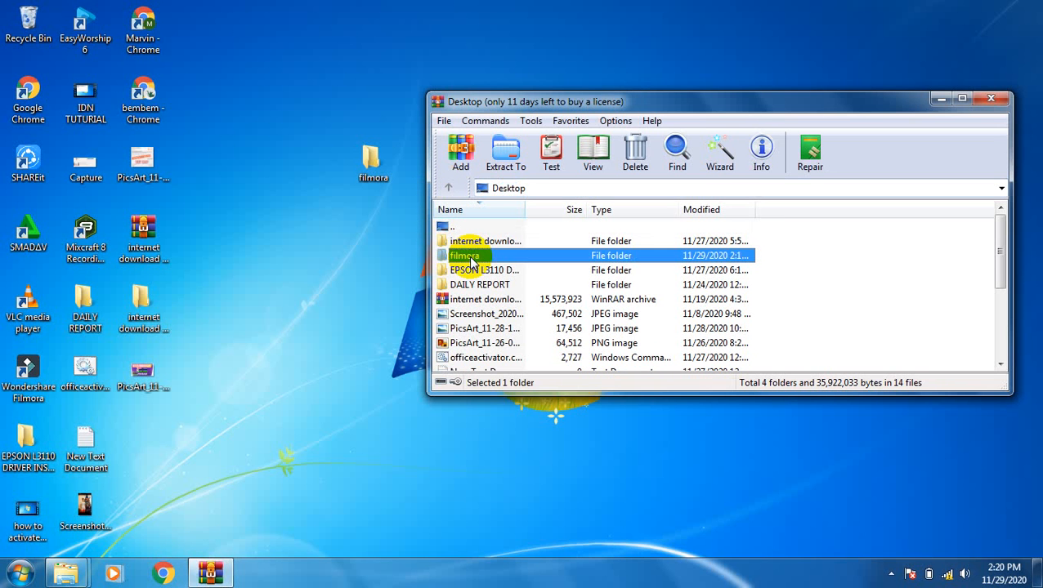
Step: Add the filmora folder to a new RAR archive at C:\Users\BEMINE\Desktop\filmora.rar
{"action": "left_click", "coordinate": [465, 148]}
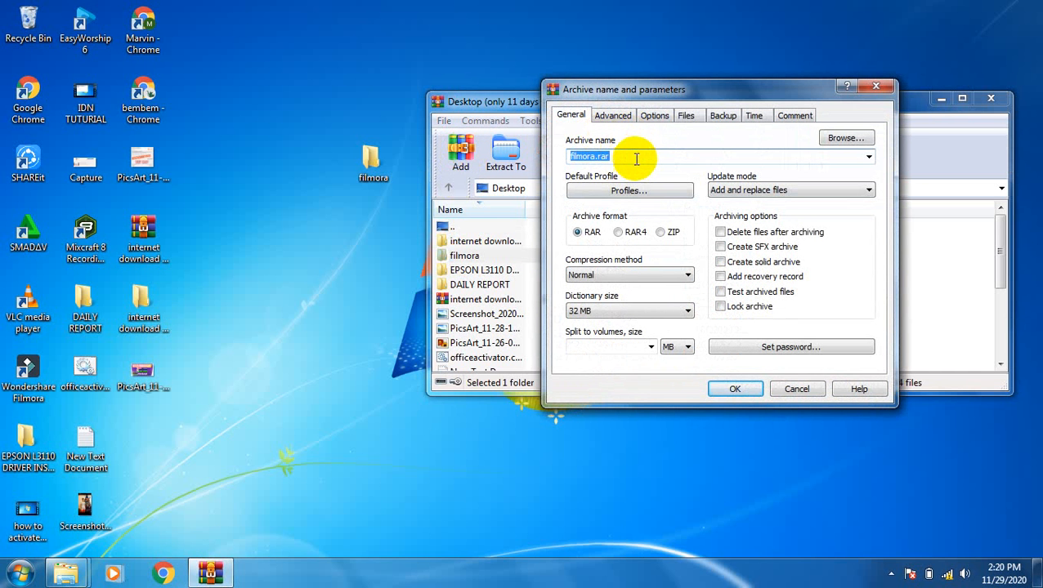
{"action": "left_click", "coordinate": [843, 138]}
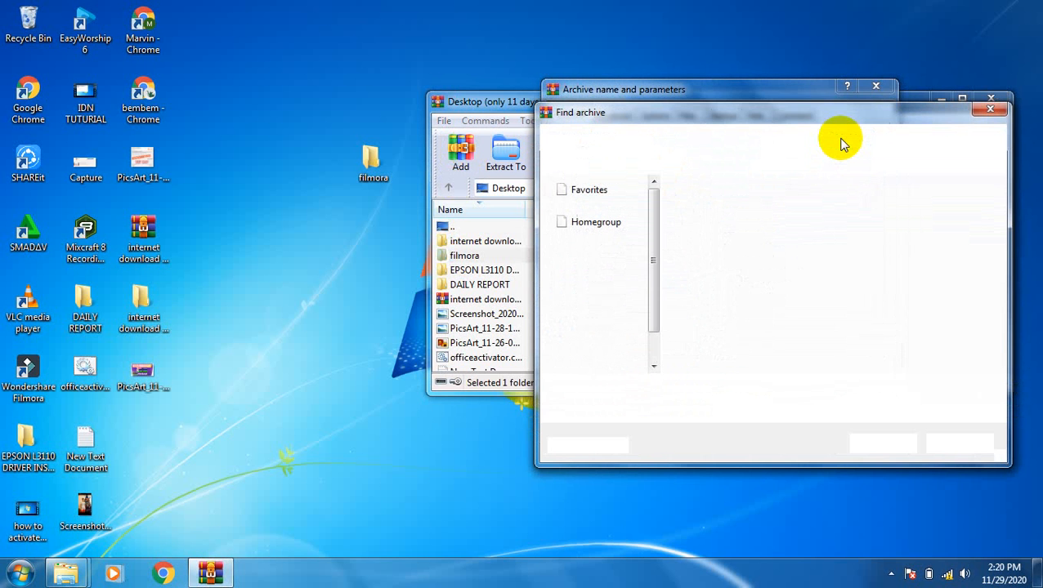
{"action": "left_click_drag", "start_coordinate": [809, 119], "coordinate": [731, 114]}
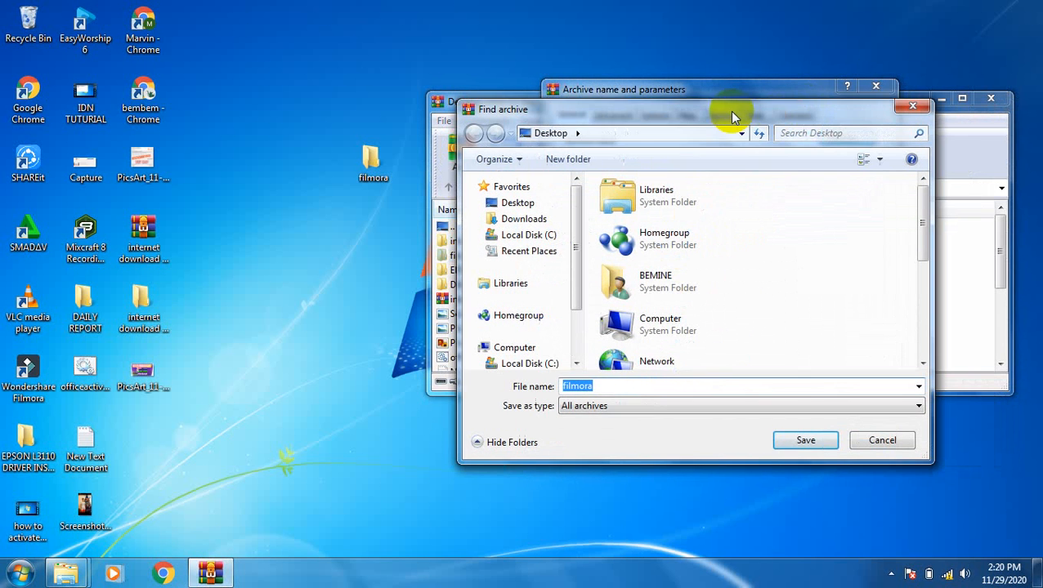
{"action": "left_click", "coordinate": [793, 442]}
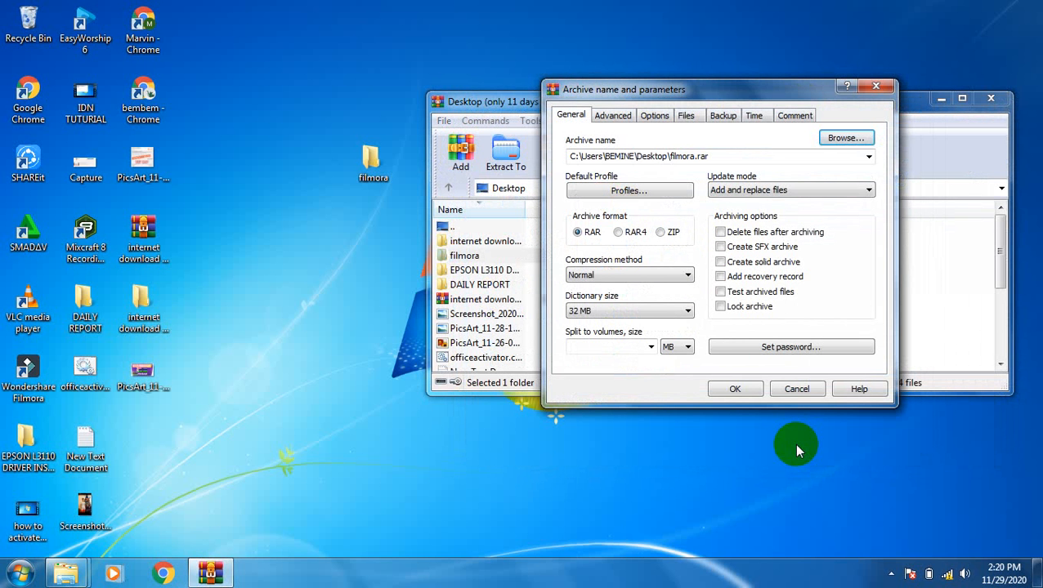
Step: Enter and confirm an archive password for filmora.rar
{"action": "left_click", "coordinate": [755, 346]}
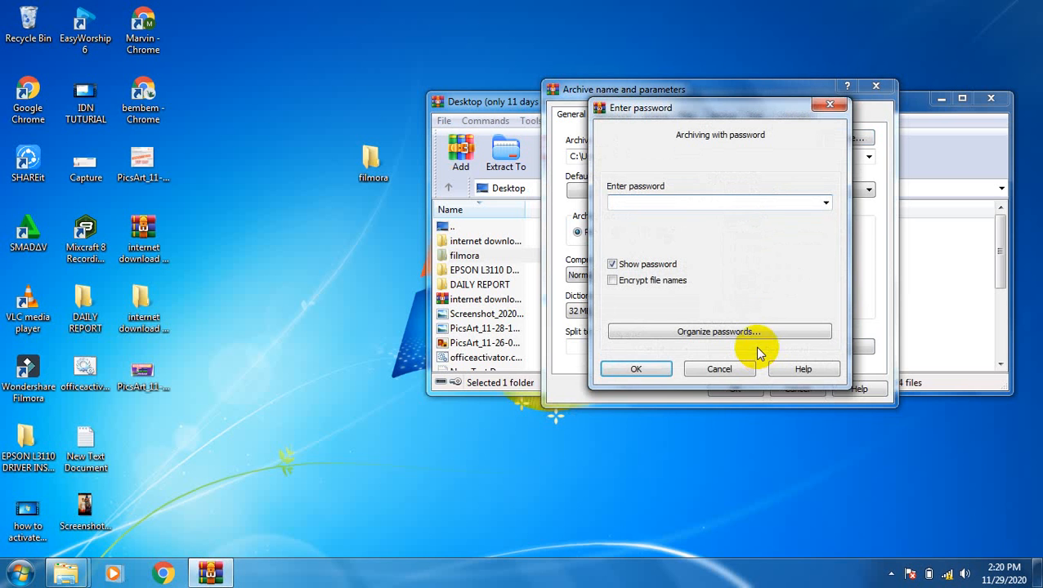
{"action": "left_click_drag", "start_coordinate": [705, 110], "coordinate": [487, 211]}
{"action": "left_click", "coordinate": [489, 299]}
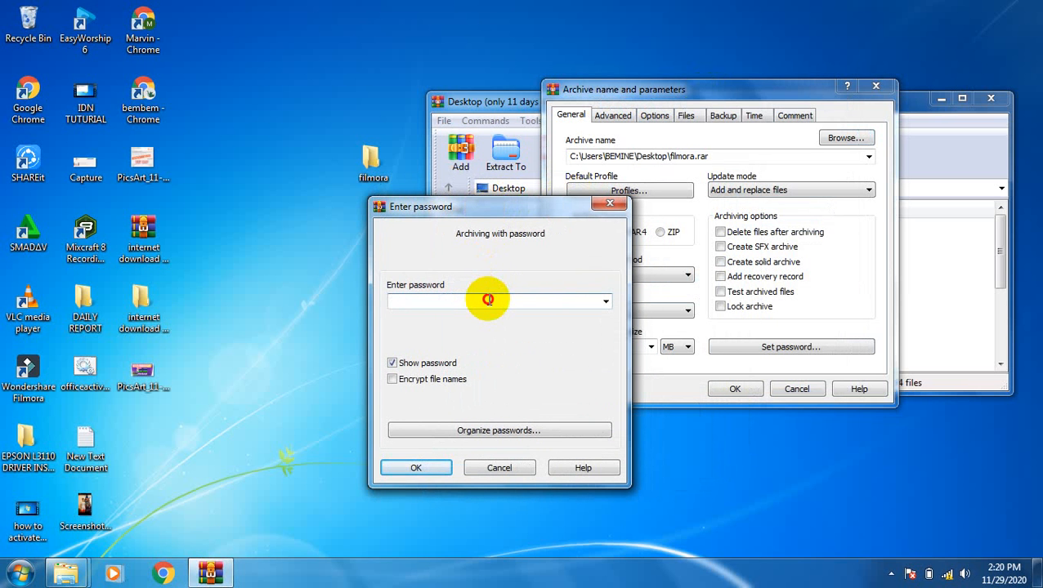
{"action": "type", "text": "12345"}
{"action": "left_click", "coordinate": [415, 469]}
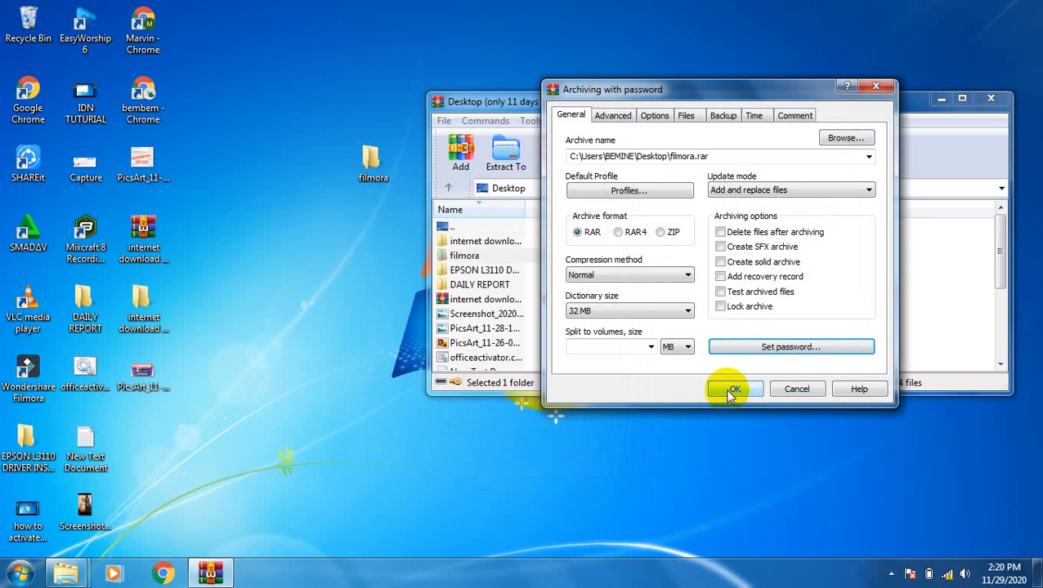
Step: Start archiving and wait until filmora.rar (166,704,480 bytes) appears on the Desktop
{"action": "left_click", "coordinate": [733, 390]}
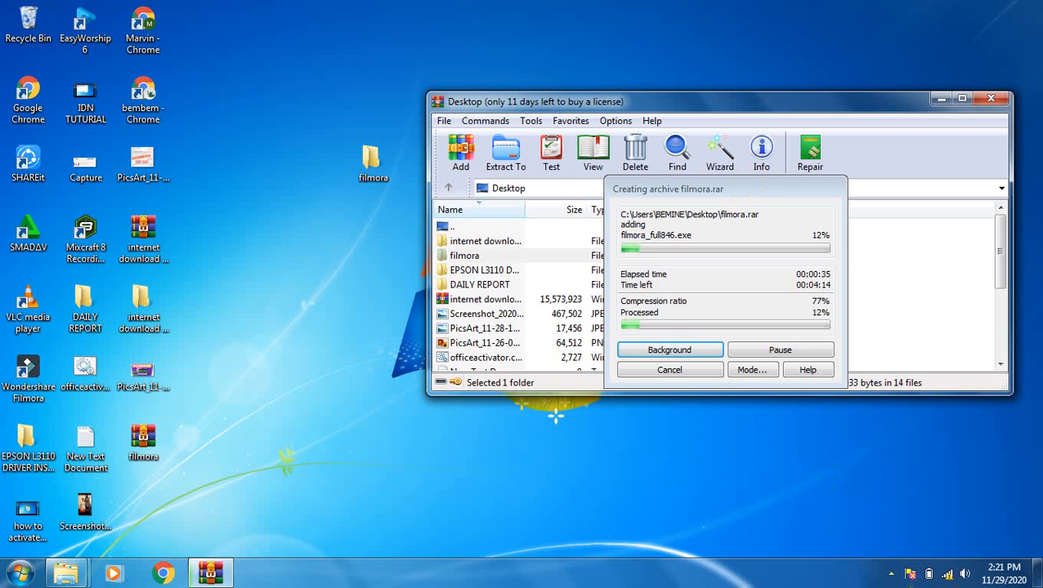
{"action": "left_click", "coordinate": [892, 575]}
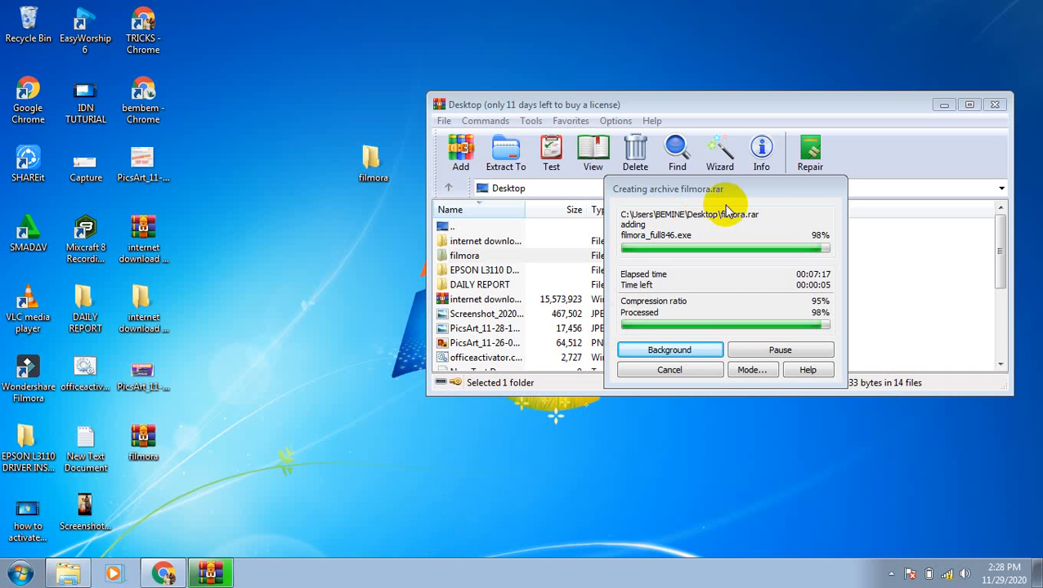
{"action": "left_click_drag", "start_coordinate": [752, 191], "coordinate": [659, 179]}
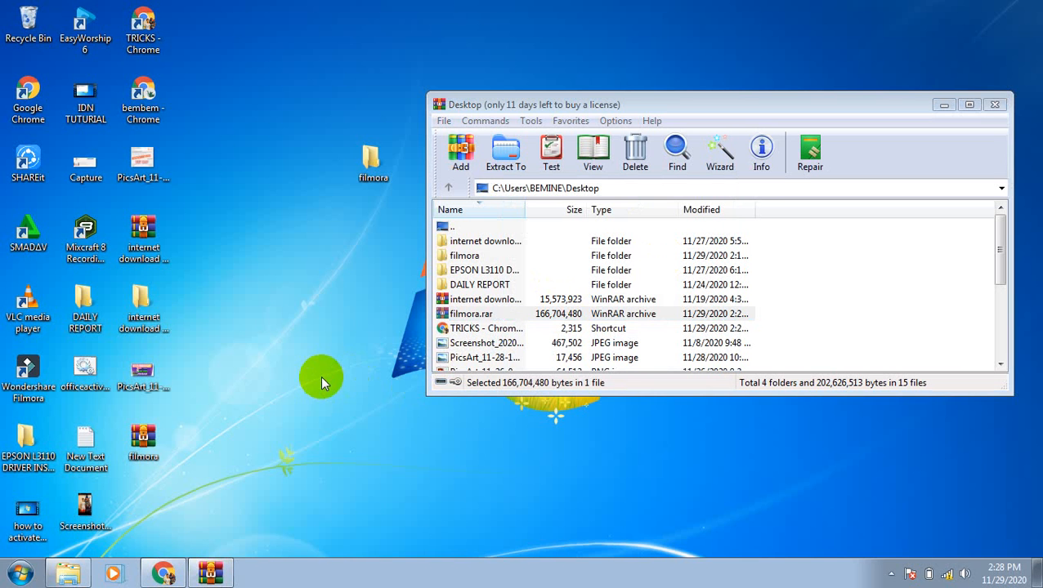
{"action": "left_click", "coordinate": [147, 443]}
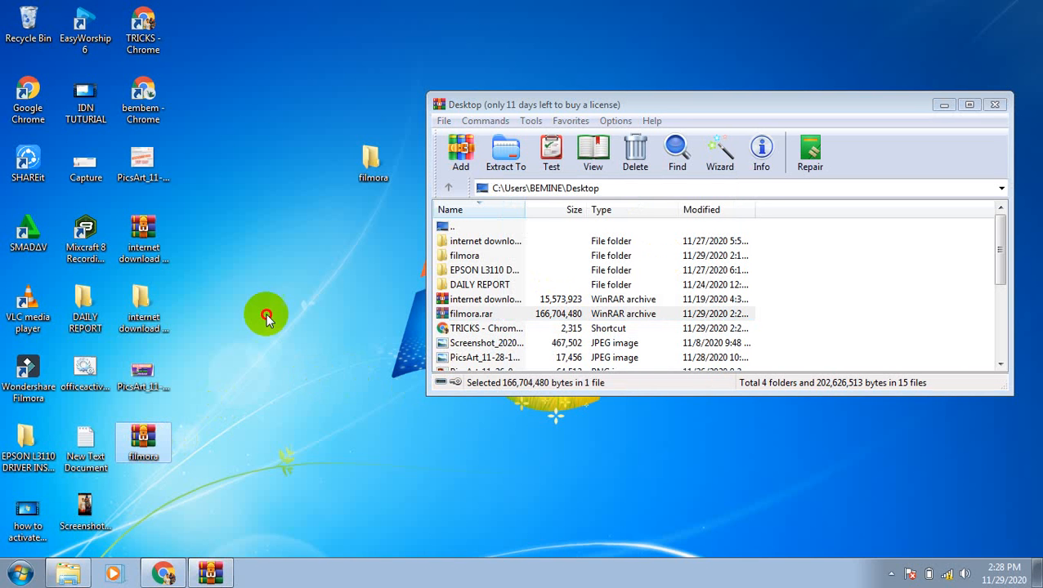
{"action": "left_click_drag", "start_coordinate": [376, 227], "coordinate": [374, 231]}
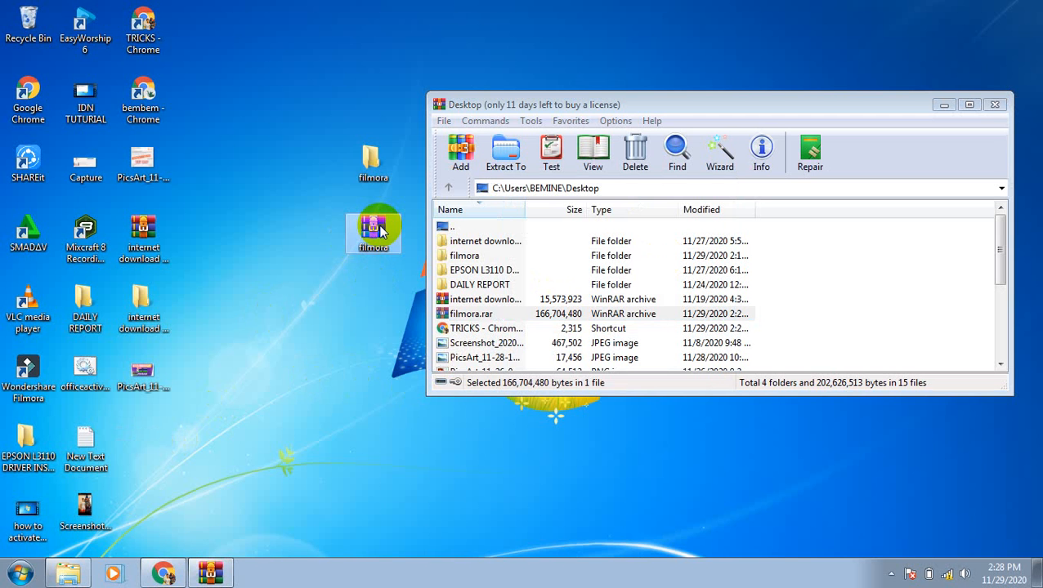
{"action": "left_click", "coordinate": [371, 163]}
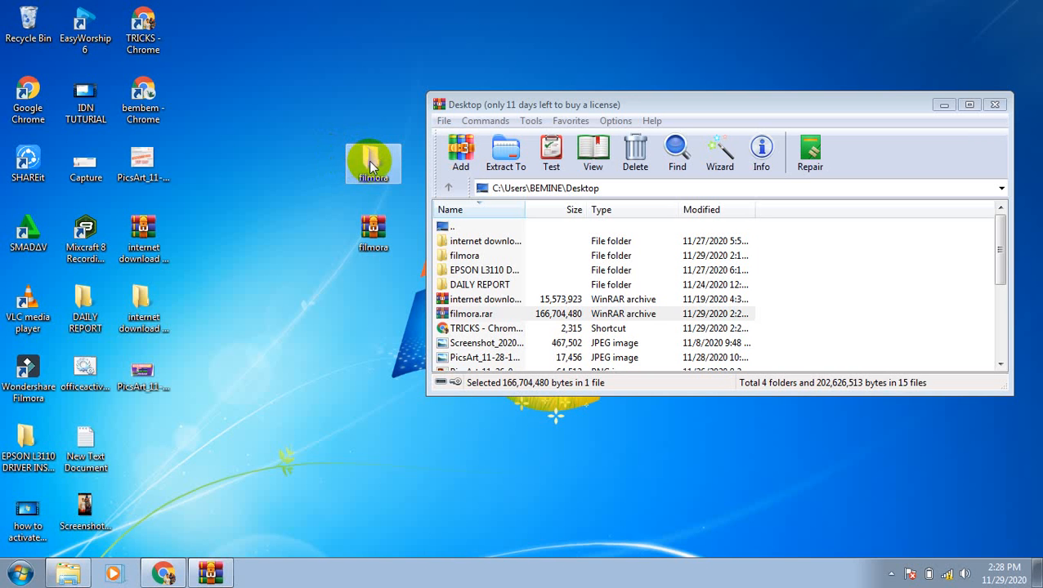
{"action": "left_click", "coordinate": [377, 231]}
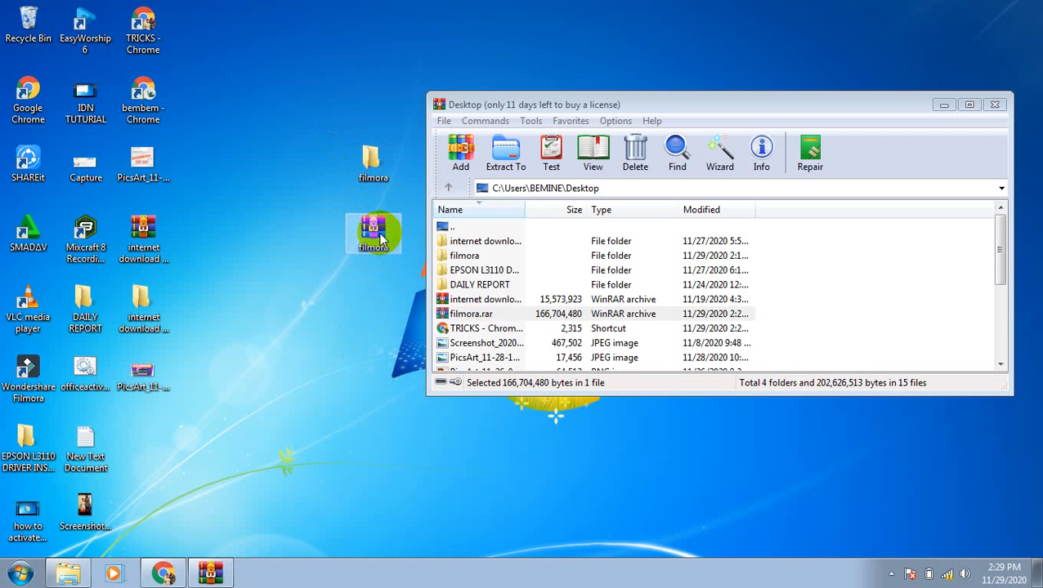
Step: Open filmora.rar and its filmora folder, then run filmora_full846.exe from inside
{"action": "double_click", "coordinate": [378, 237]}
{"action": "left_click", "coordinate": [294, 228]}
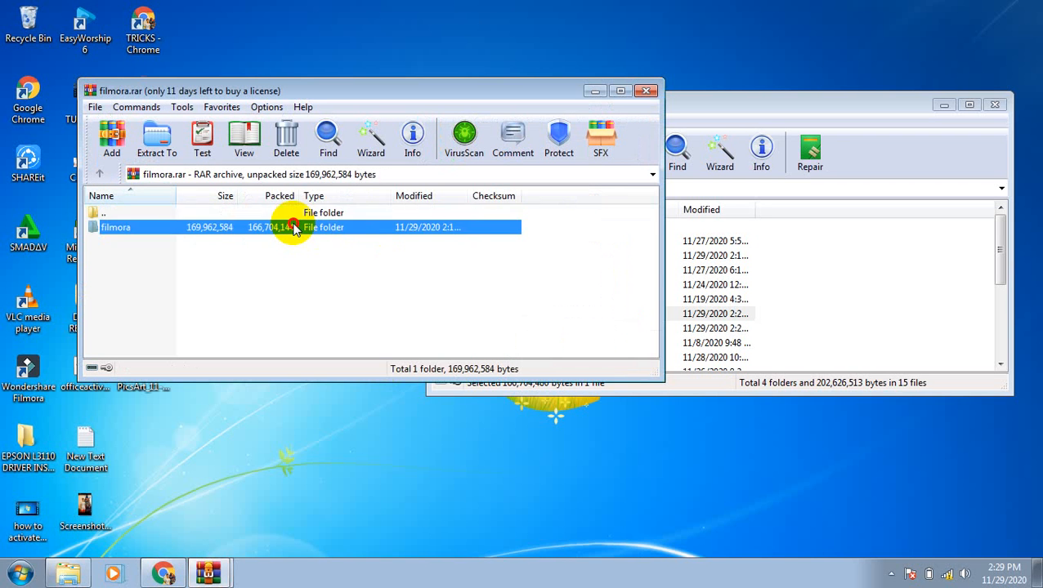
{"action": "double_click", "coordinate": [294, 228]}
{"action": "double_click", "coordinate": [227, 233]}
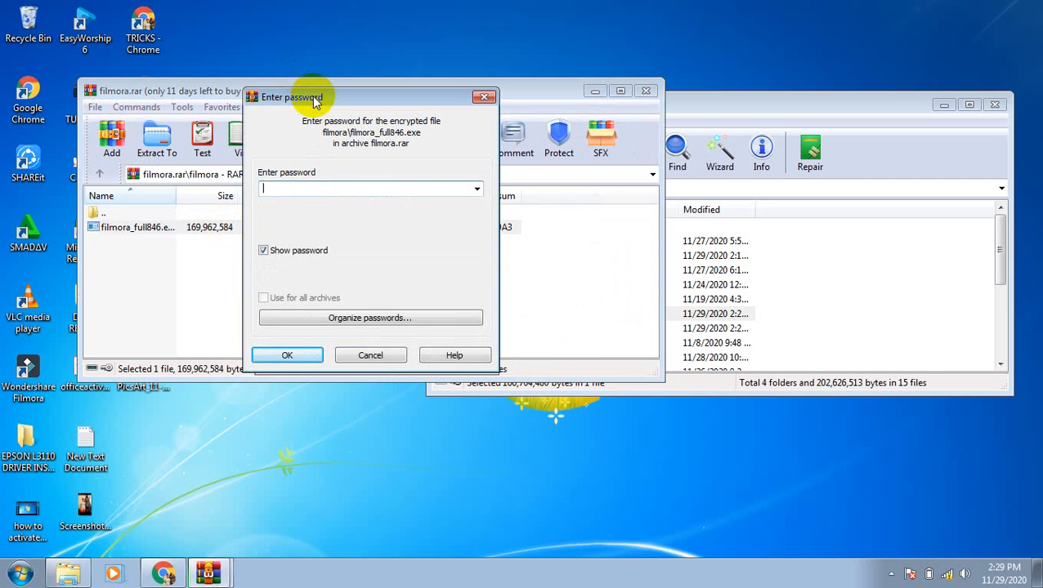
Step: Submit a deliberately wrong password and dismiss the incorrect-password error
{"action": "left_click_drag", "start_coordinate": [315, 99], "coordinate": [416, 204]}
{"action": "type", "text": "fdg"}
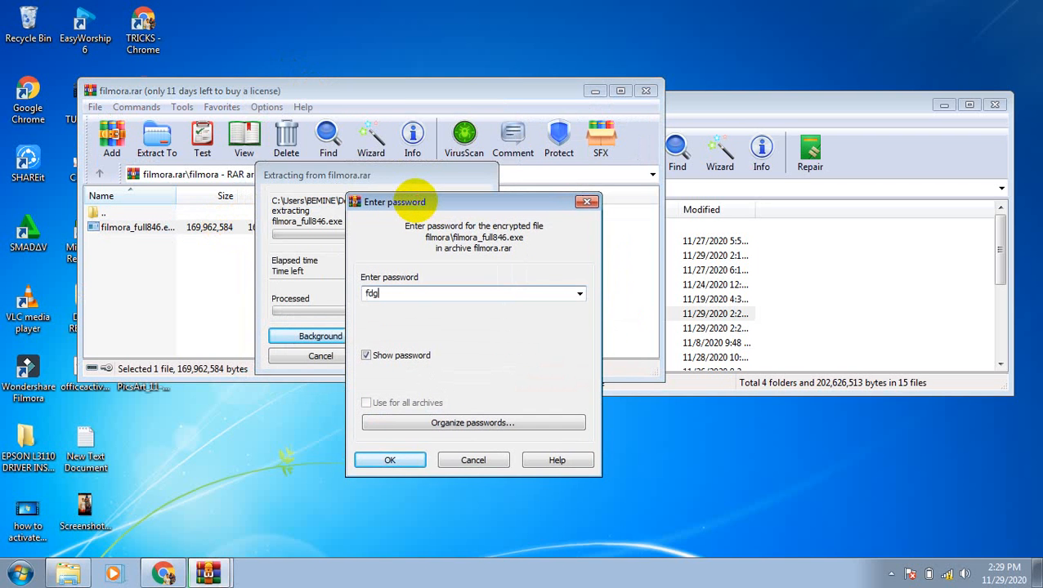
{"action": "type", "text": "dfgdfgd"}
{"action": "left_click", "coordinate": [390, 460]}
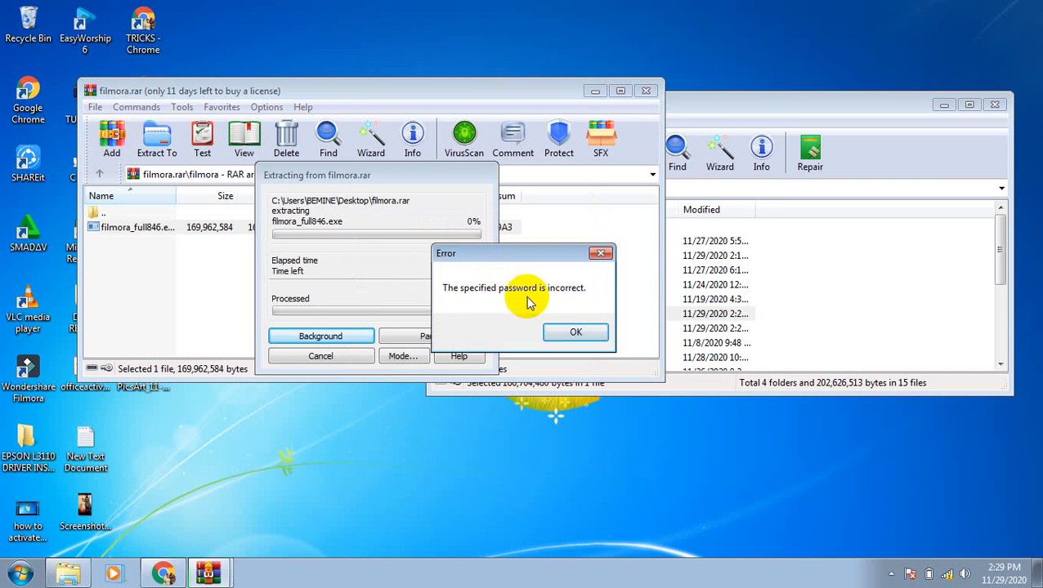
{"action": "left_click", "coordinate": [570, 332]}
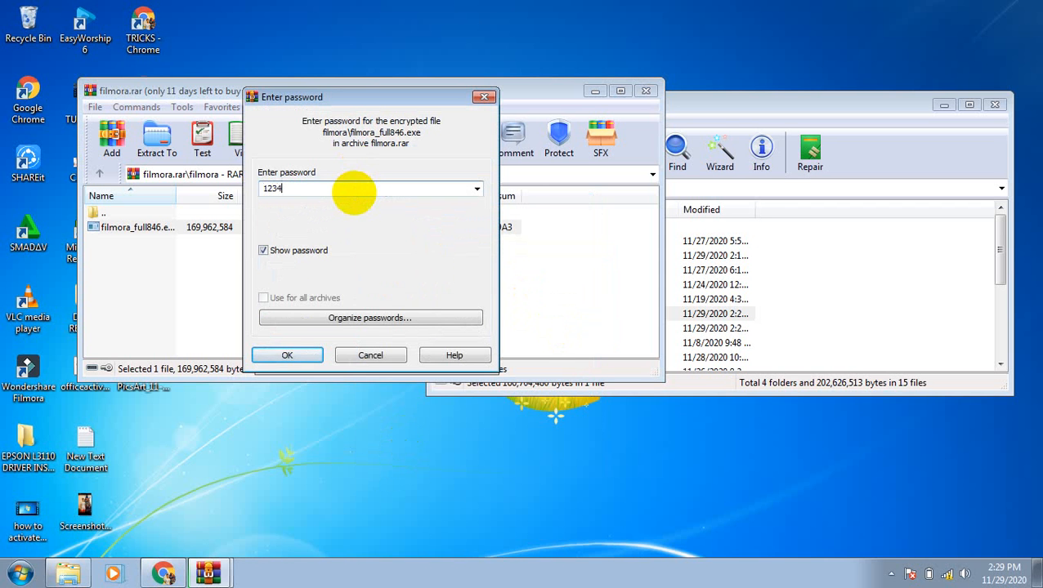
Step: Unlock filmora_full846.exe with the correct password, then cancel the Filmora setup-language prompt
{"action": "left_click", "coordinate": [289, 357]}
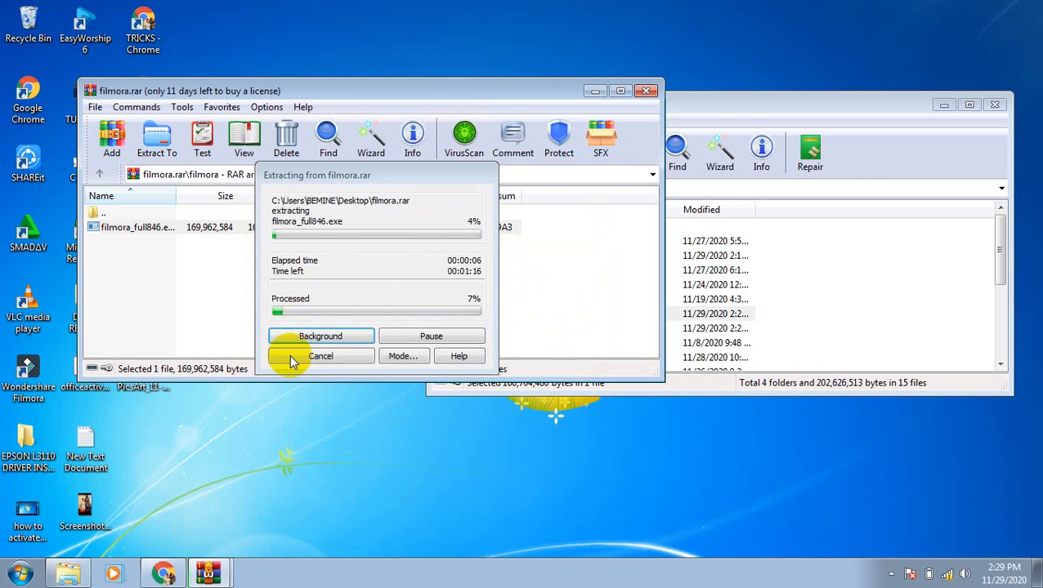
{"action": "left_click", "coordinate": [891, 573]}
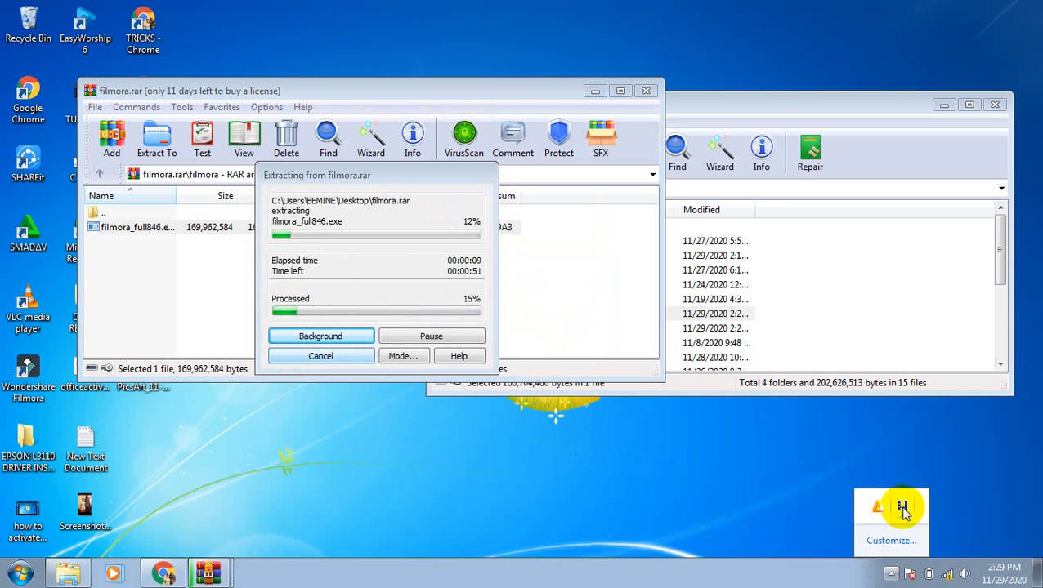
{"action": "left_click", "coordinate": [431, 535]}
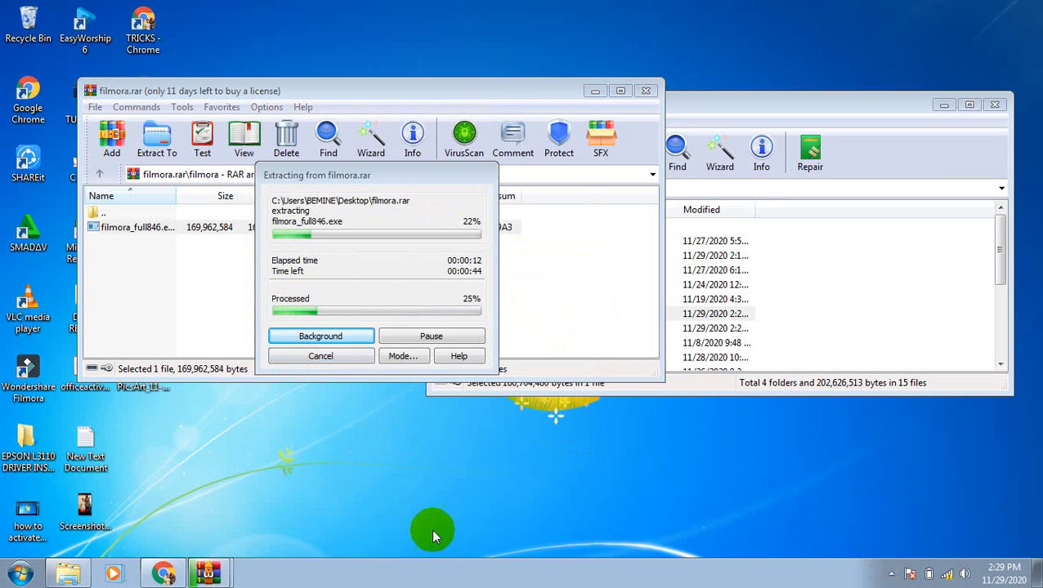
{"action": "left_click", "coordinate": [891, 574]}
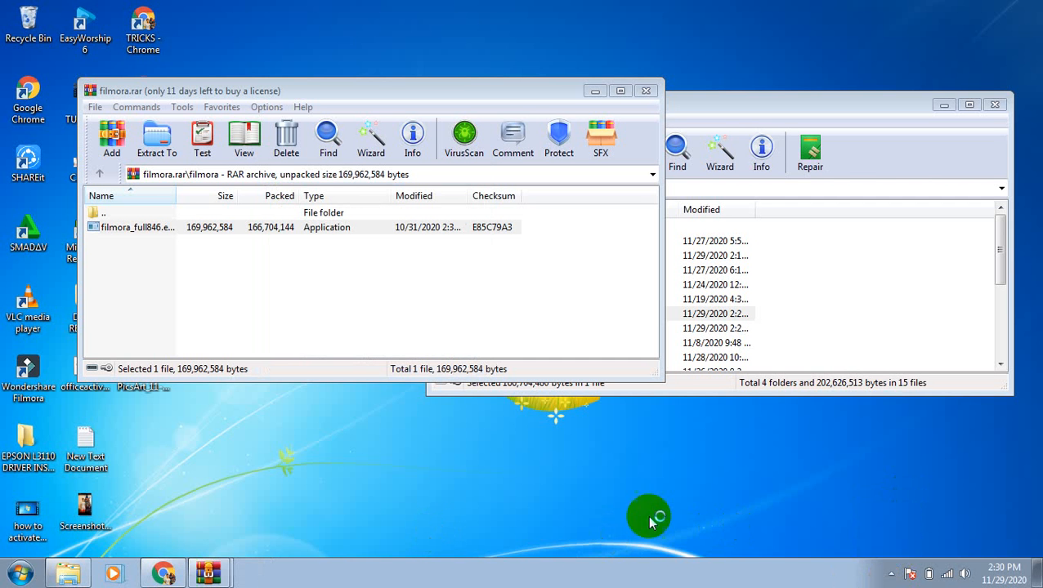
{"action": "left_click", "coordinate": [891, 574]}
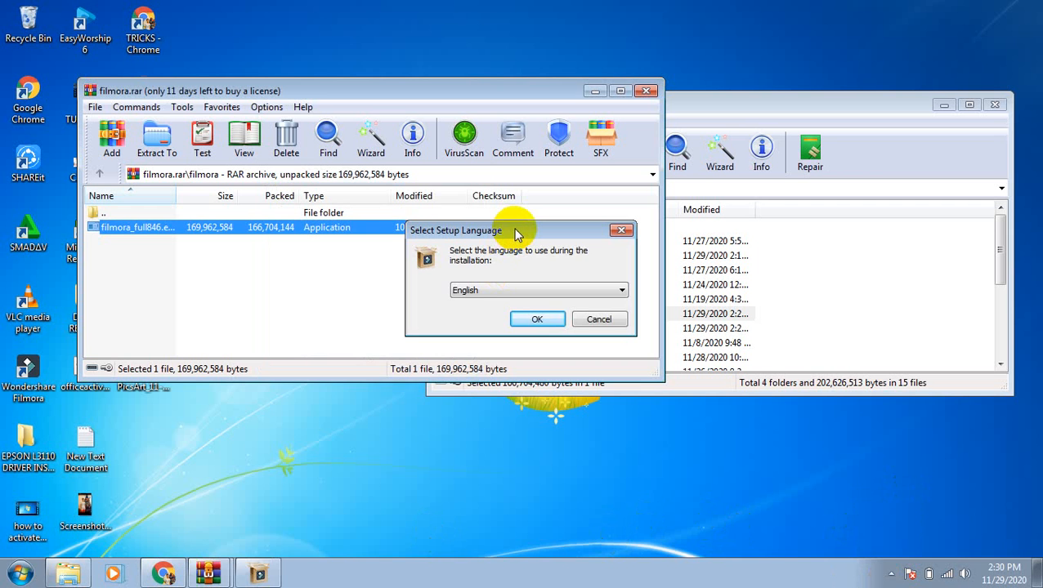
{"action": "left_click_drag", "start_coordinate": [517, 235], "coordinate": [348, 398]}
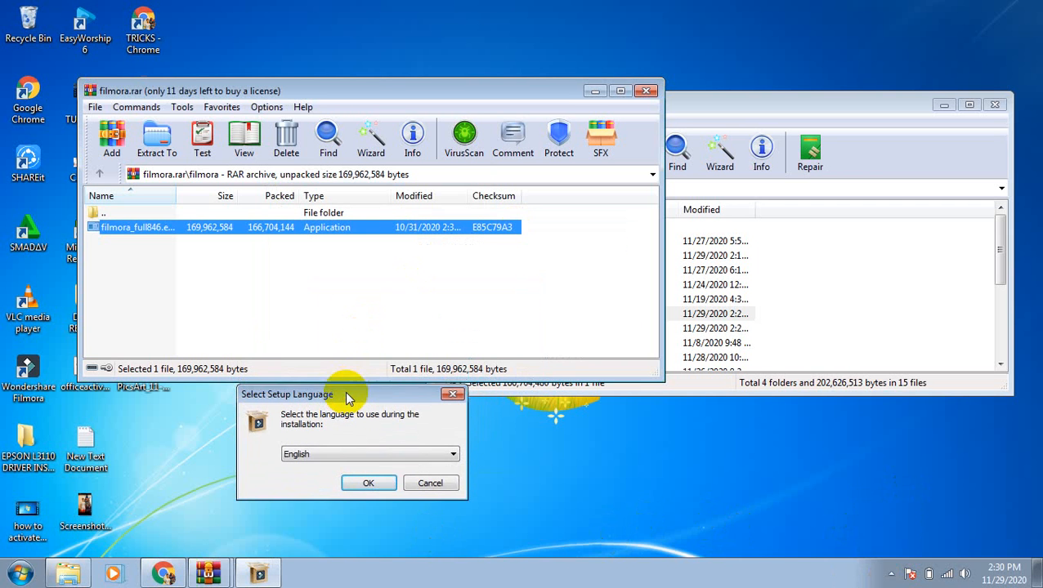
{"action": "left_click", "coordinate": [430, 483]}
Step: Close the archive and delete the original filmora folder from the desktop
{"action": "left_click", "coordinate": [647, 91]}
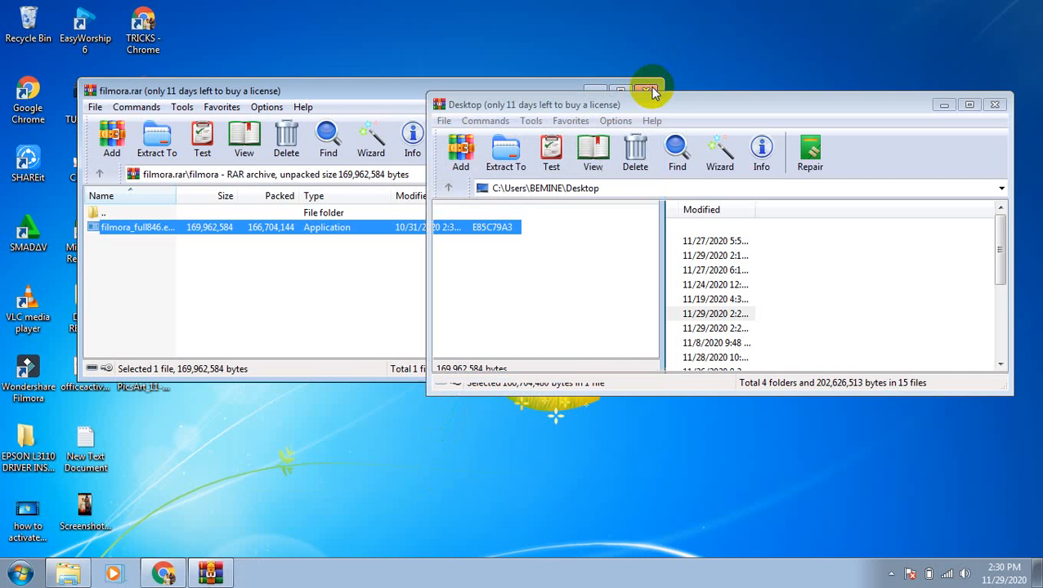
{"action": "left_click", "coordinate": [374, 235]}
{"action": "left_click", "coordinate": [372, 168]}
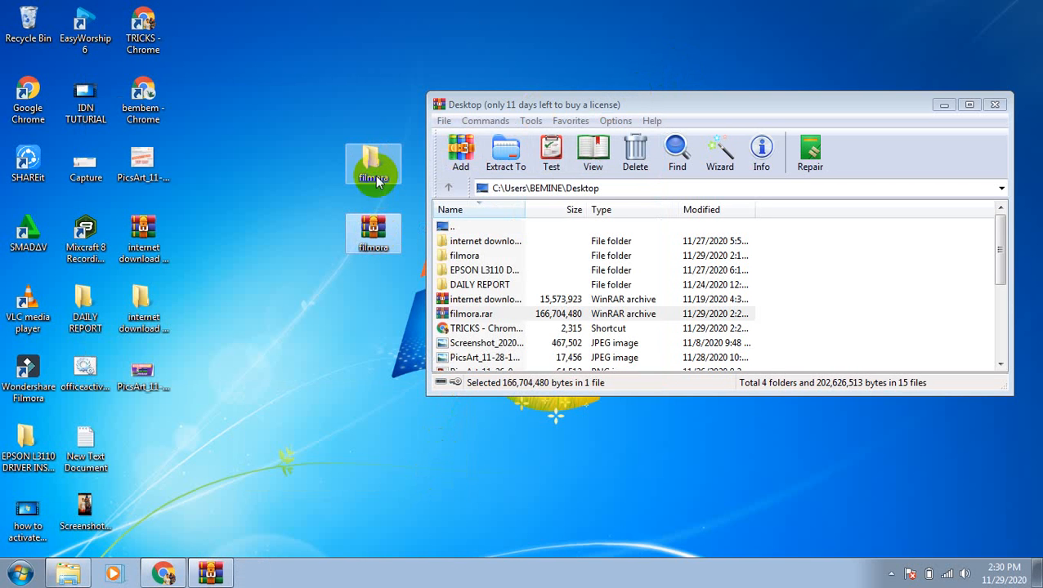
{"action": "right_click", "coordinate": [372, 168]}
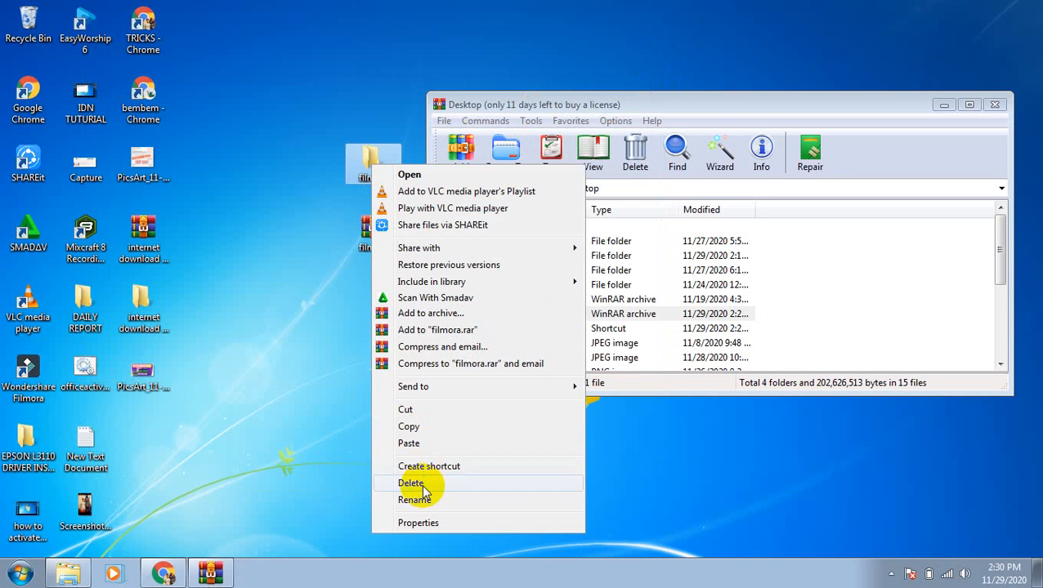
{"action": "left_click", "coordinate": [418, 485]}
{"action": "left_click", "coordinate": [582, 348]}
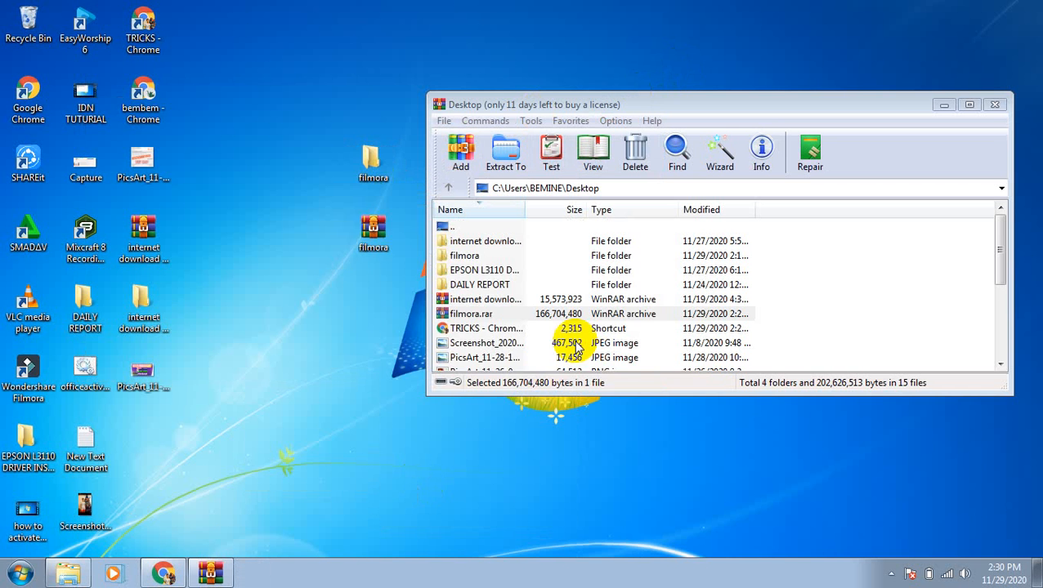
Step: Extract filmora.rar to Desktop\filmora, entering the archive password
{"action": "left_click", "coordinate": [365, 233]}
{"action": "right_click", "coordinate": [366, 228]}
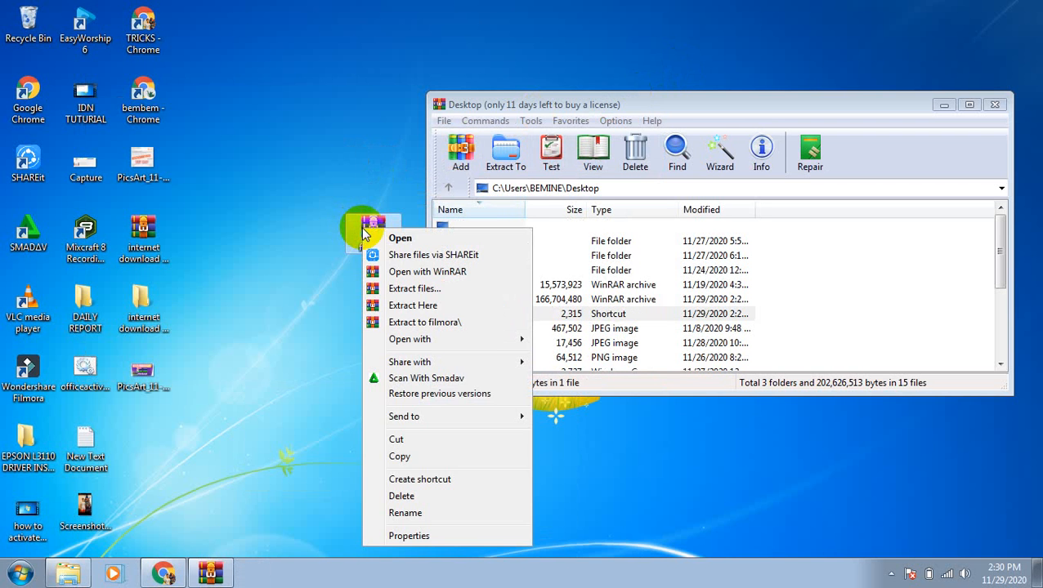
{"action": "left_click", "coordinate": [401, 287]}
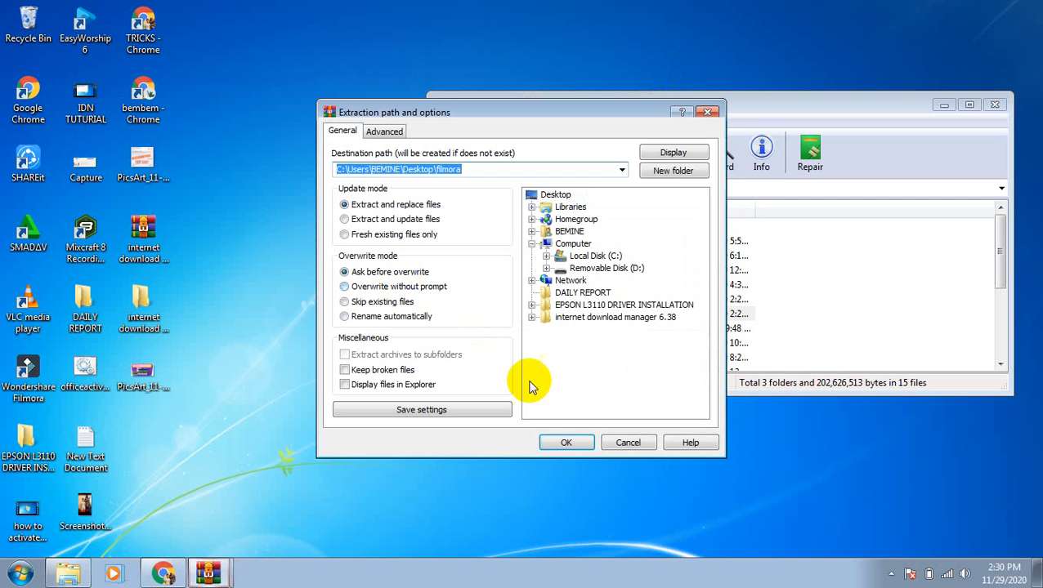
{"action": "left_click", "coordinate": [553, 442]}
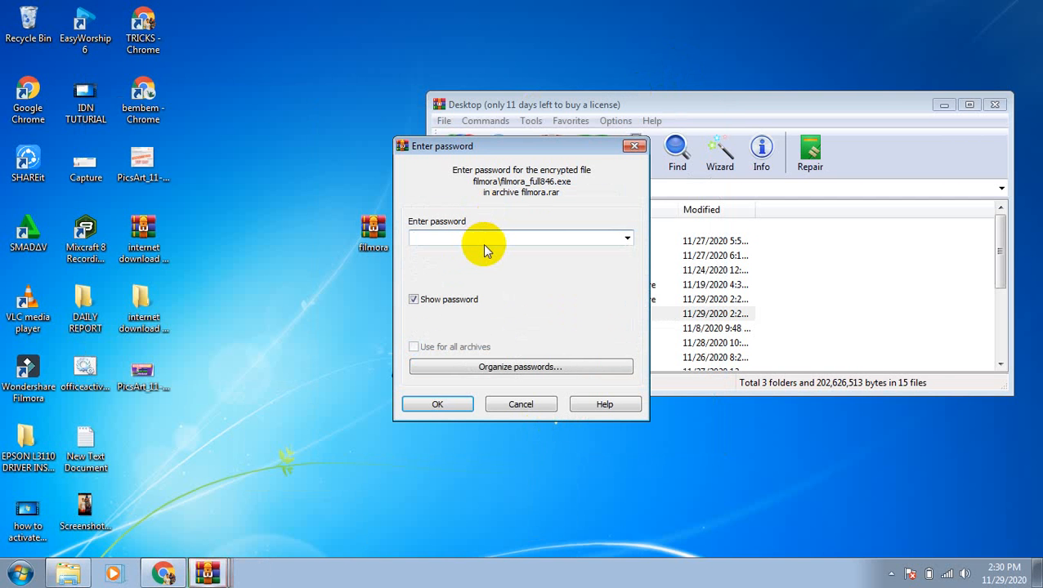
{"action": "type", "text": "12345"}
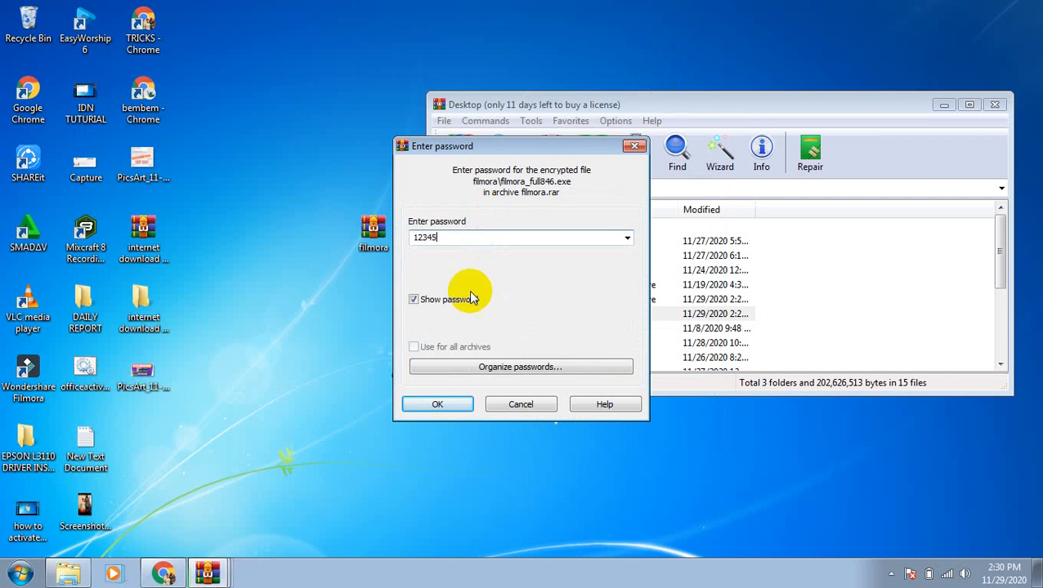
{"action": "left_click", "coordinate": [438, 405]}
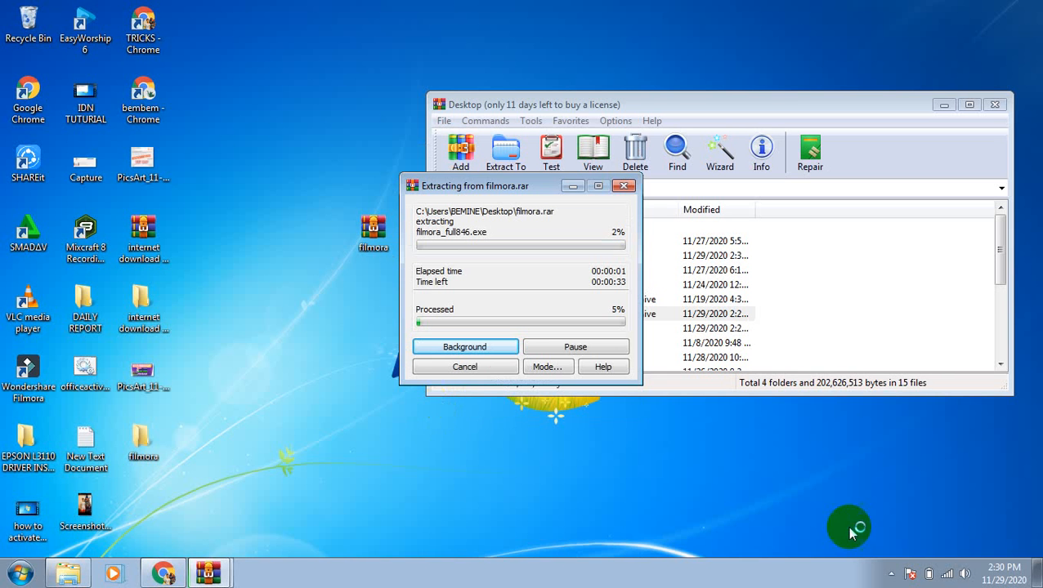
{"action": "left_click", "coordinate": [893, 576]}
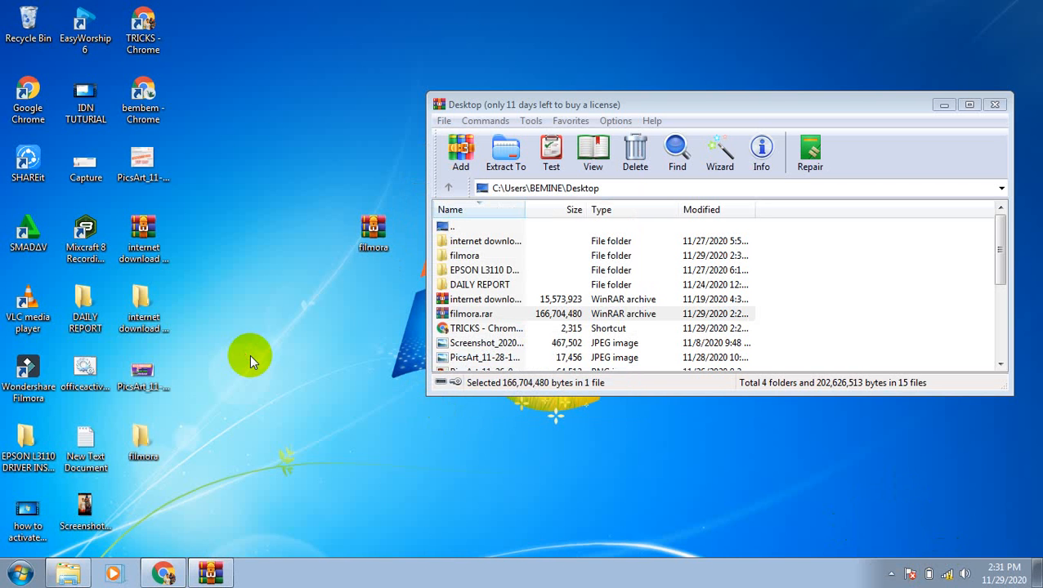
Step: Move the extracted filmora folder and check it contains an inner filmora folder
{"action": "left_click_drag", "start_coordinate": [144, 439], "coordinate": [281, 325]}
{"action": "double_click", "coordinate": [252, 299]}
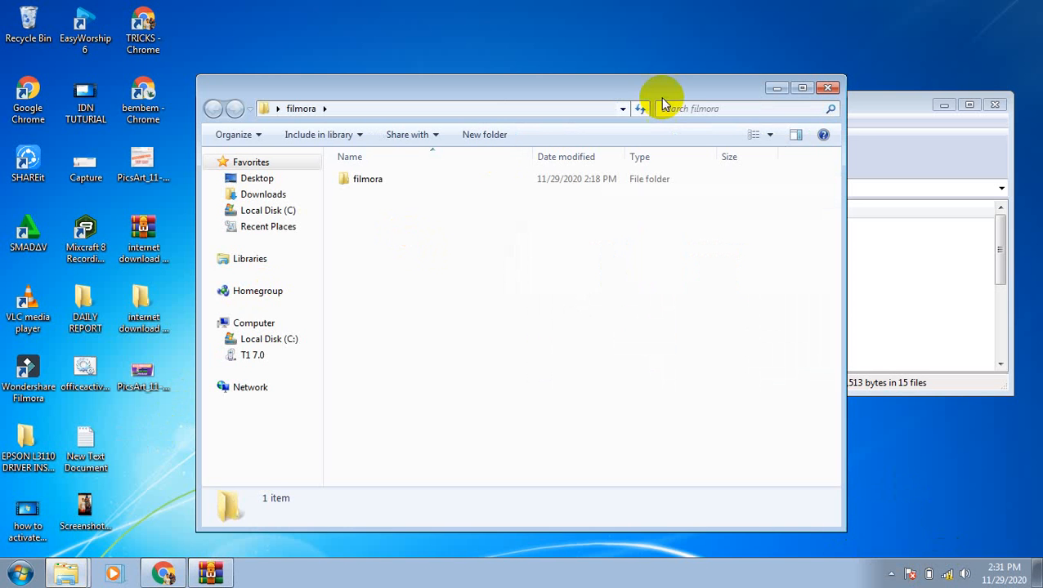
{"action": "left_click", "coordinate": [827, 88]}
Step: Place filmora.rar beside the extracted folder and hide WinRAR to show the desktop
{"action": "left_click", "coordinate": [366, 229]}
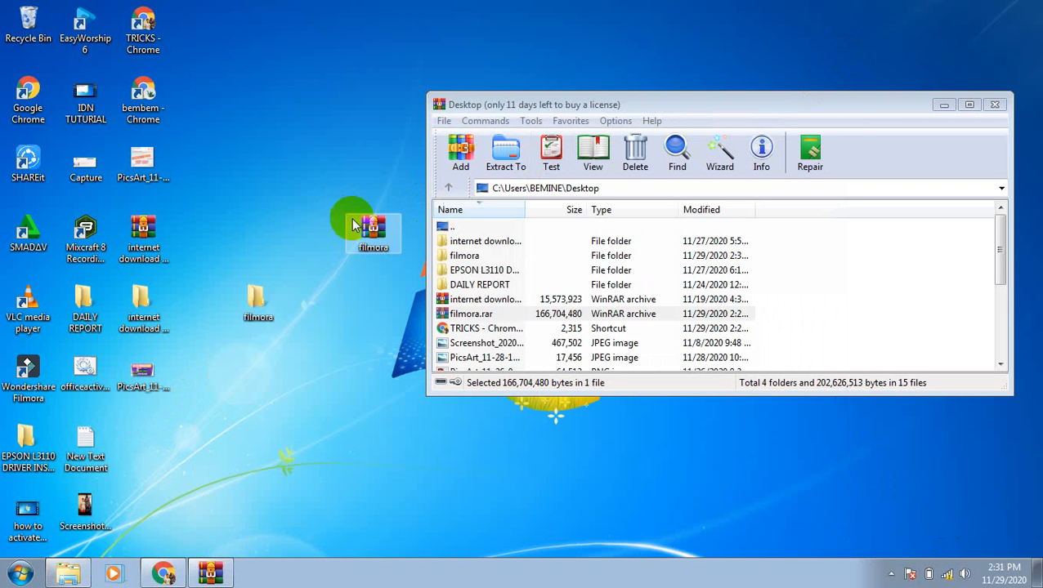
{"action": "left_click_drag", "start_coordinate": [369, 235], "coordinate": [263, 244]}
{"action": "left_click", "coordinate": [301, 195]}
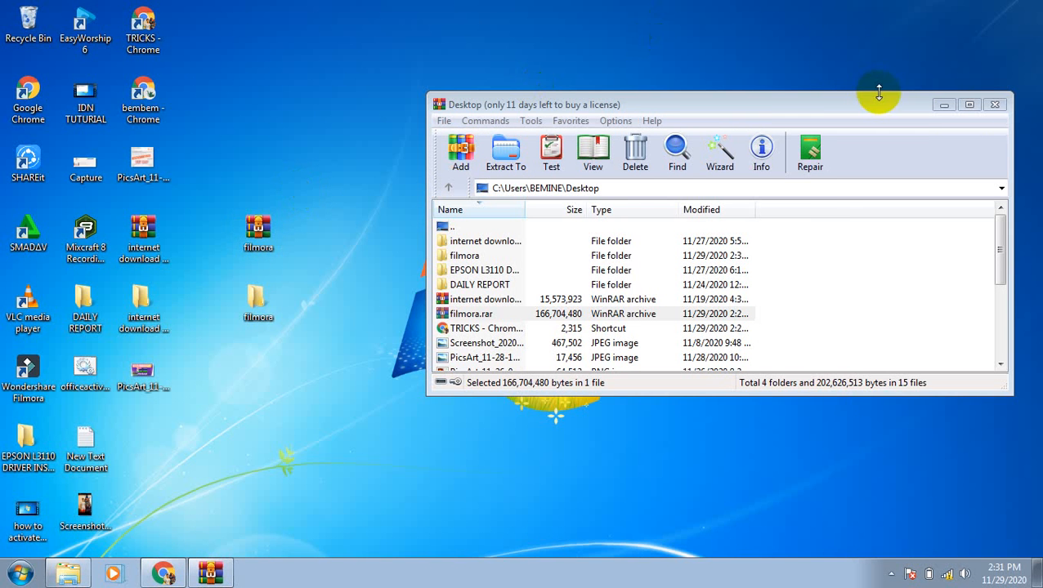
{"action": "left_click", "coordinate": [943, 108]}
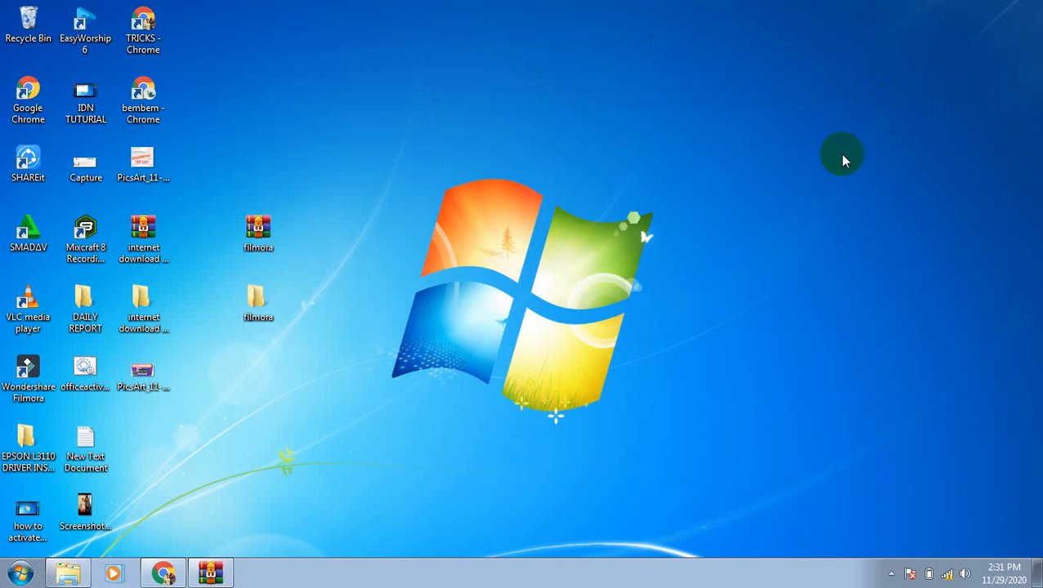